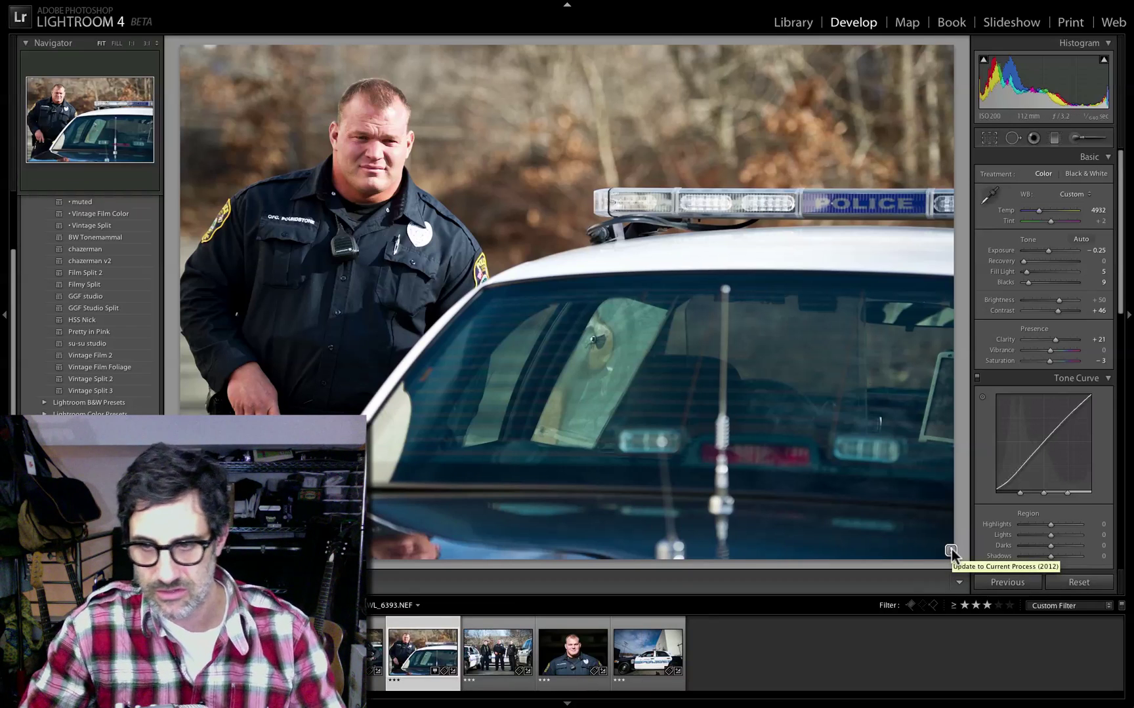
- Trial the Process 2012 update and tone reset, then undo back to the original 2010 settings
{"action": "key", "text": "alt"}
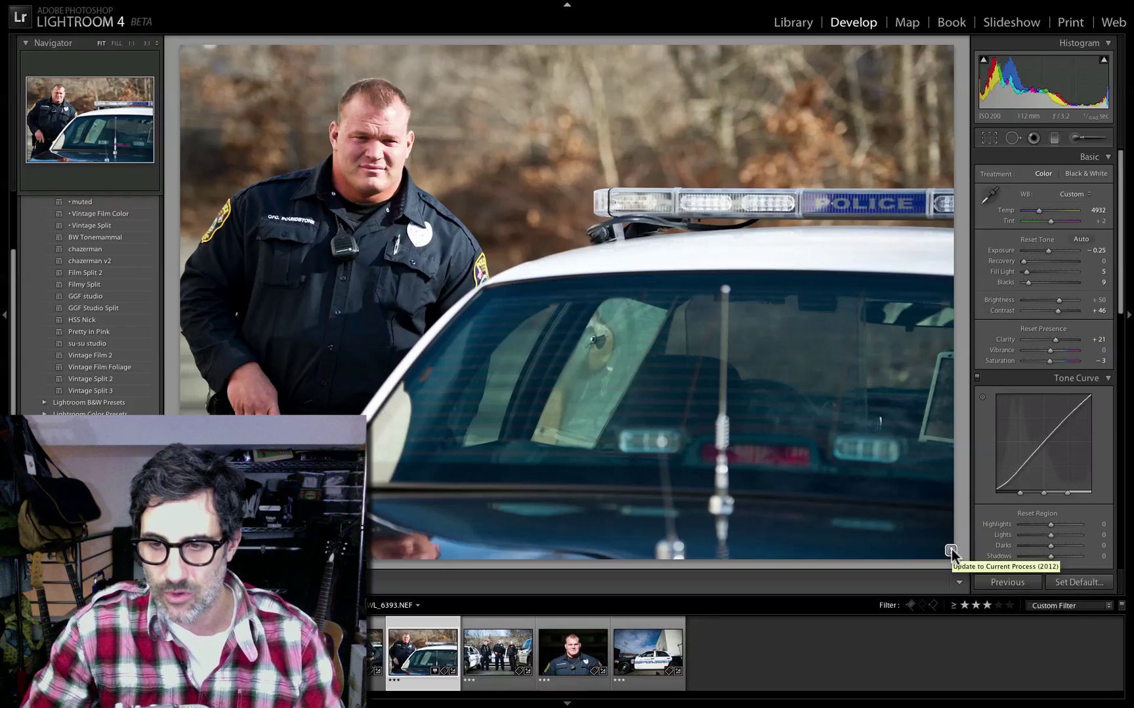
{"action": "left_click", "coordinate": [952, 549], "text": "alt"}
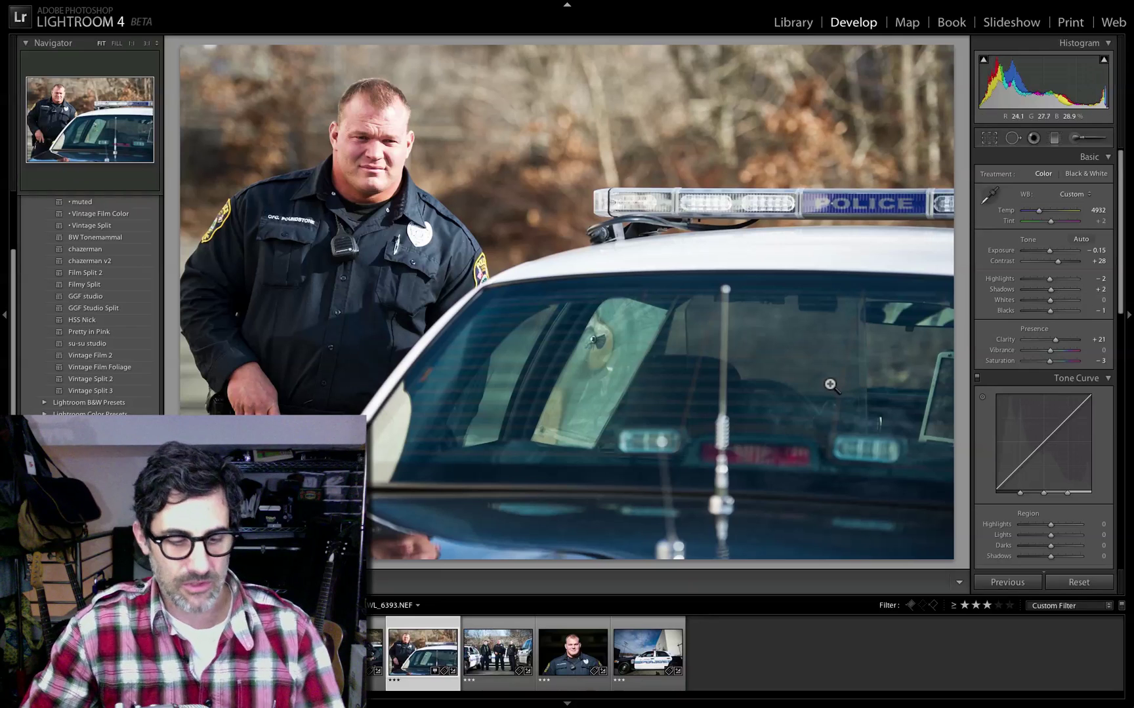
{"action": "key", "text": "ctrl+z"}
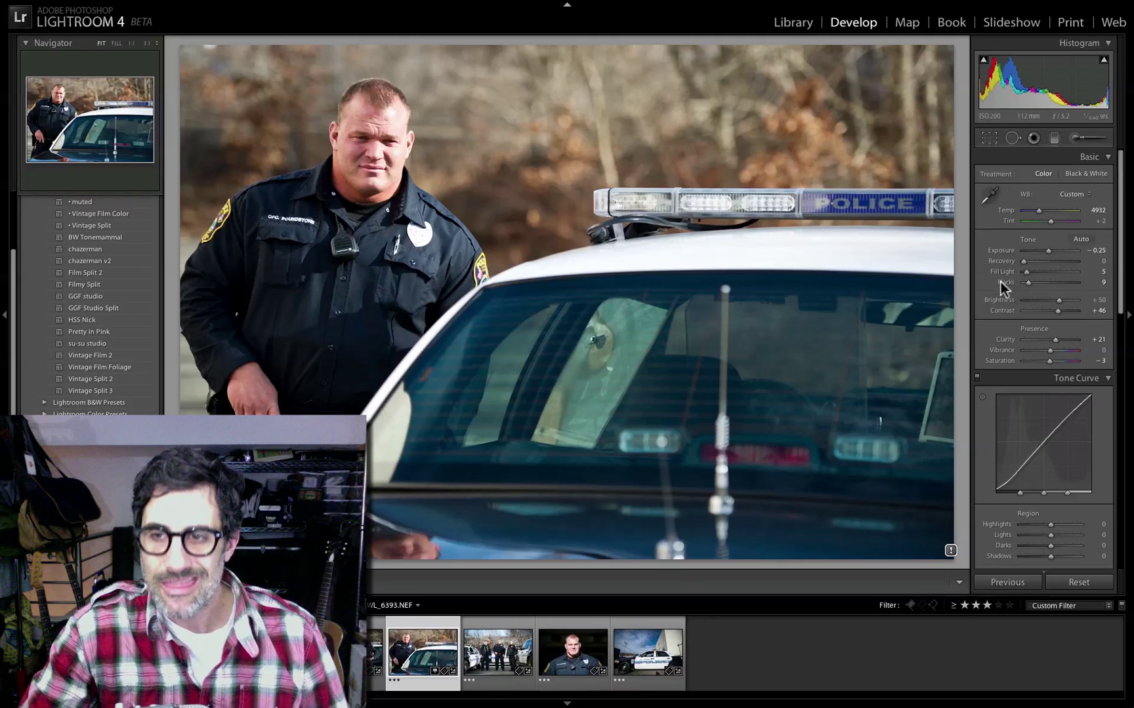
{"action": "key", "text": "alt"}
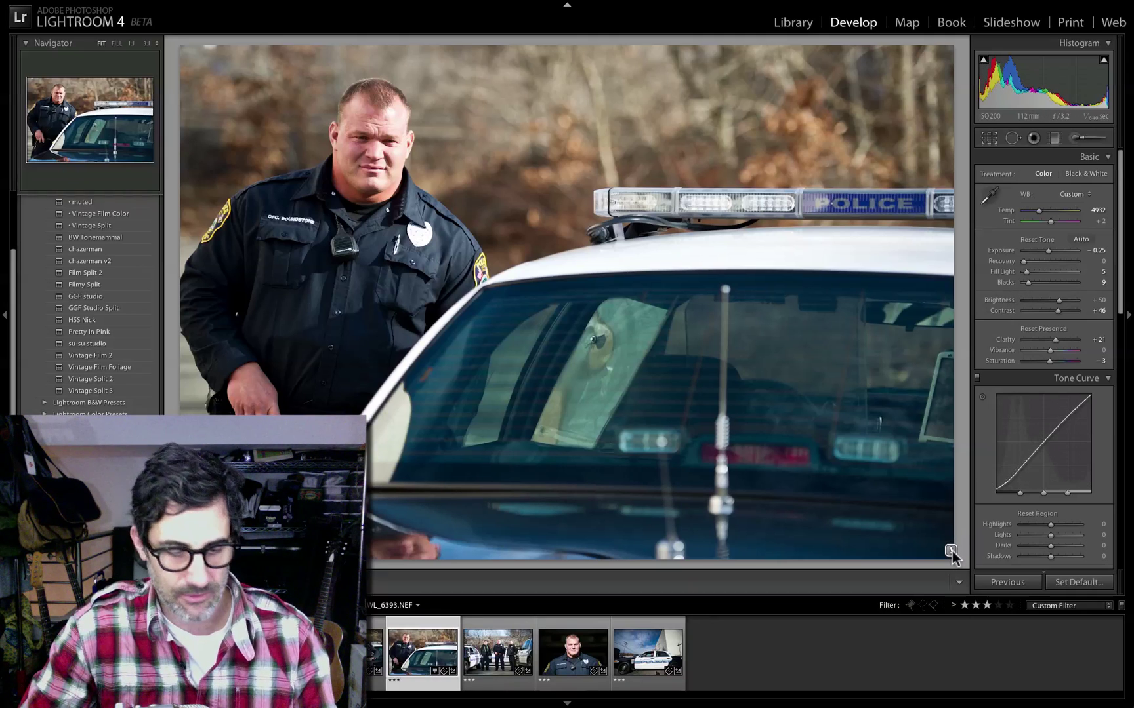
{"action": "left_click", "coordinate": [950, 549], "text": "alt"}
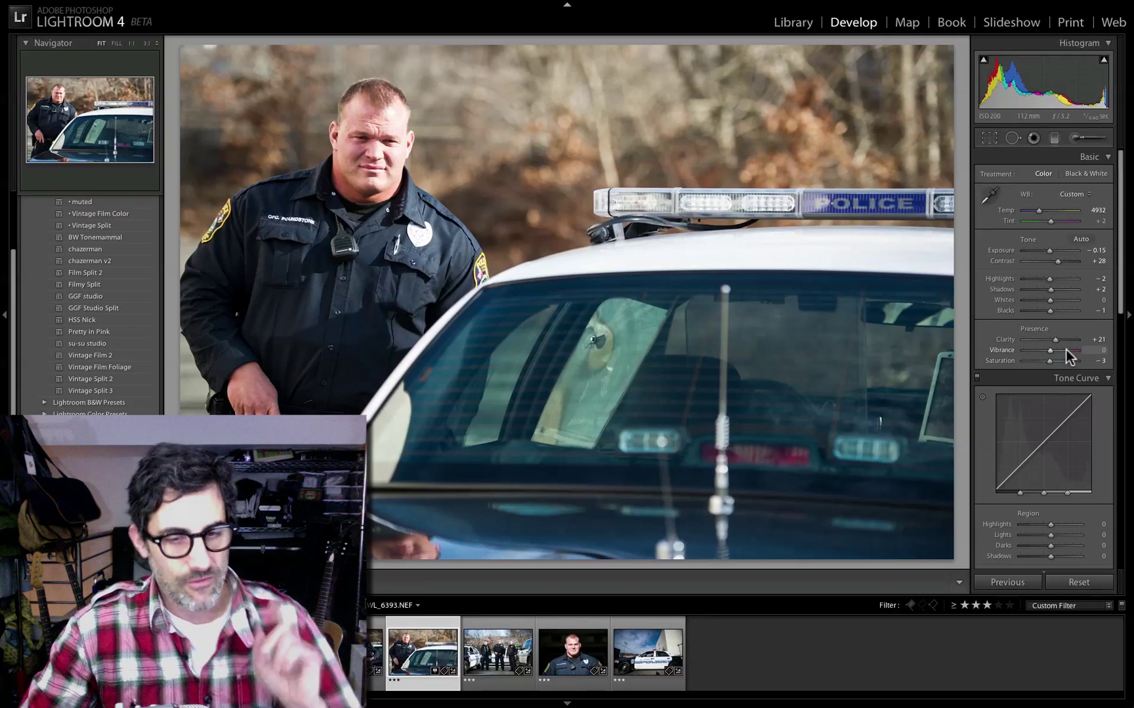
{"action": "left_click", "coordinate": [1078, 582]}
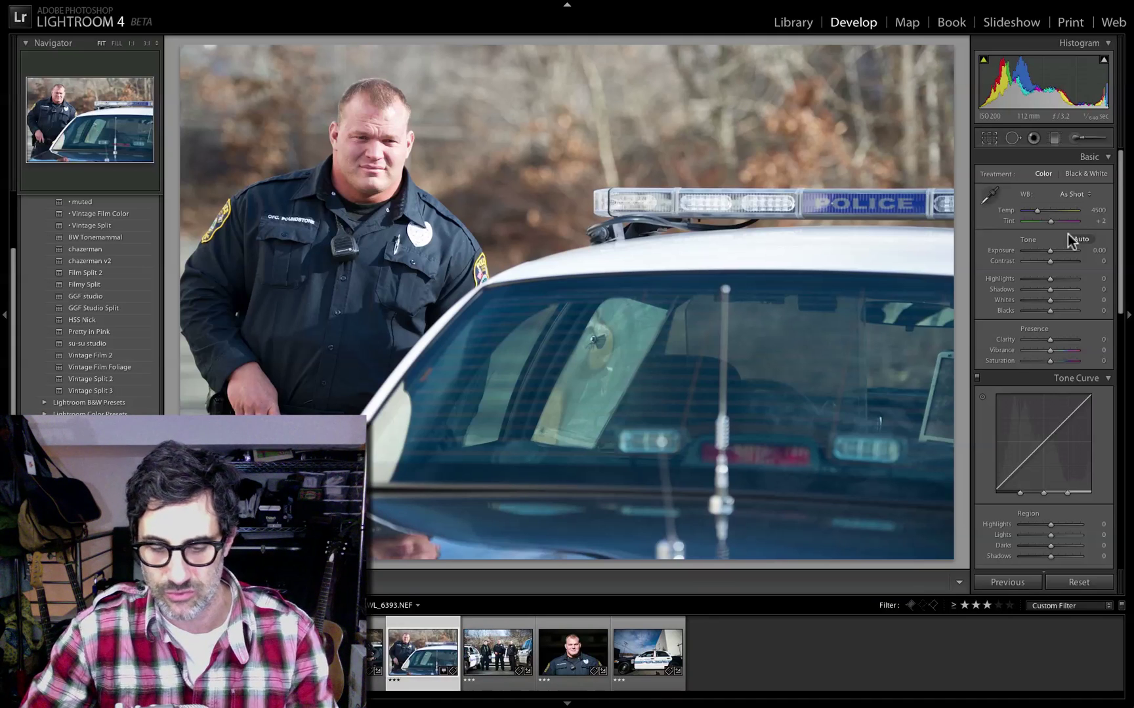
{"action": "key", "text": "k"}
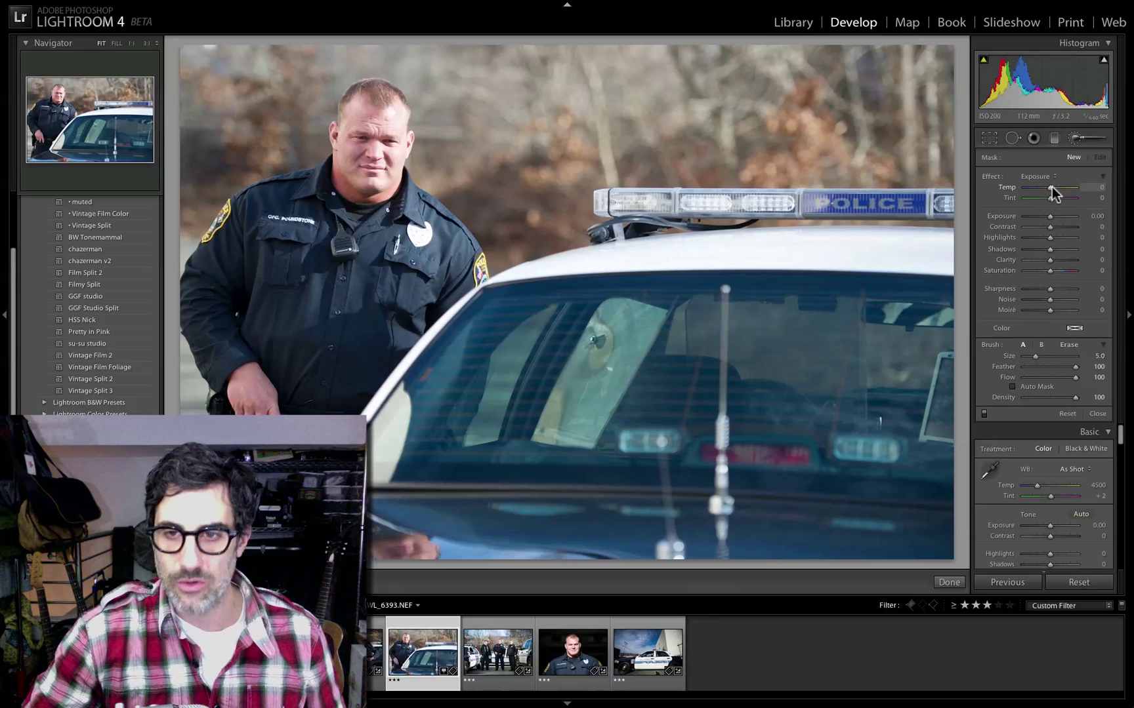
{"action": "key", "text": "k"}
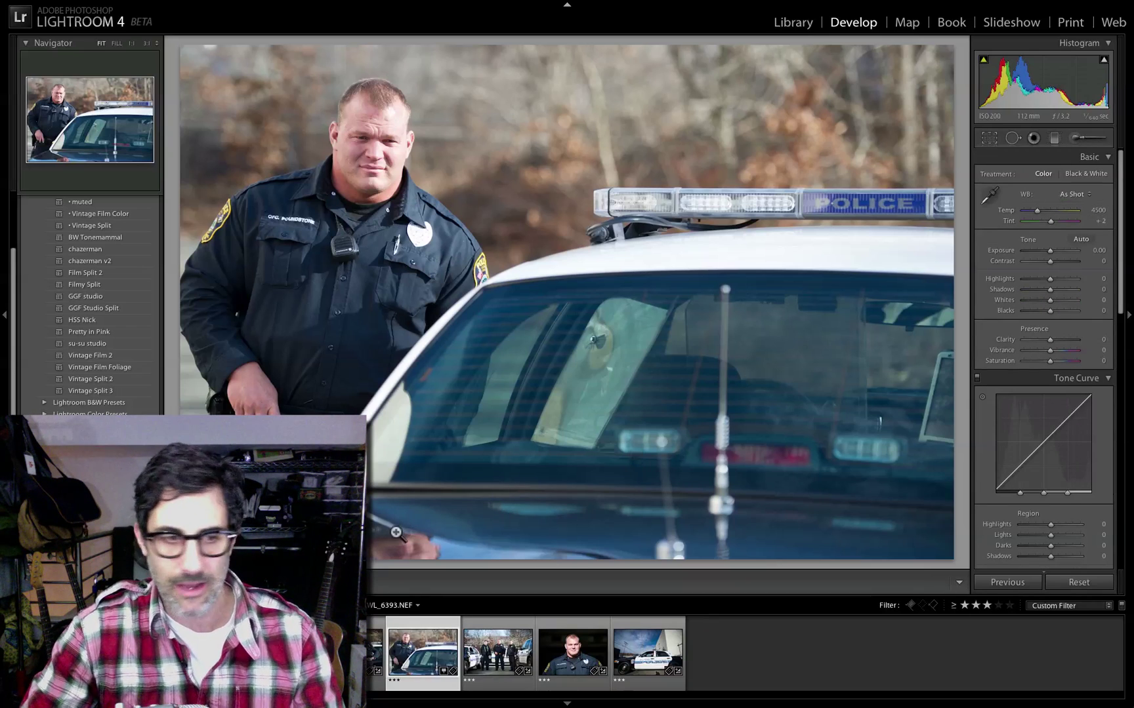
{"action": "key", "text": "ctrl+z"}
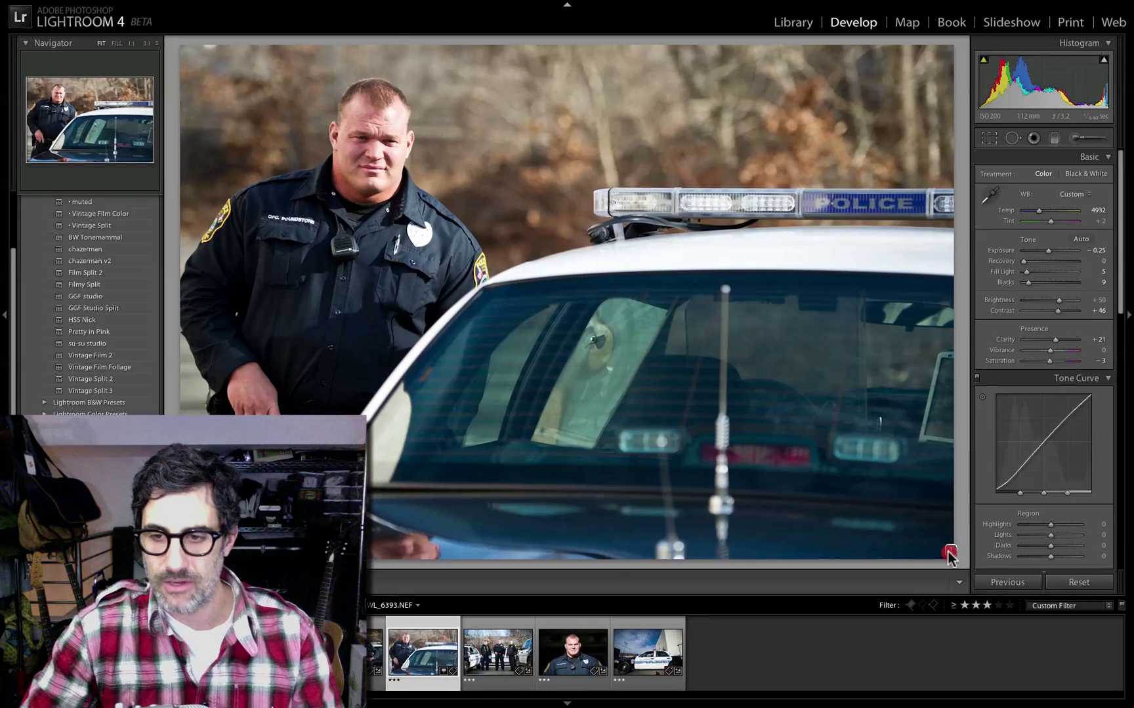
- Update the photo to Process 2012 and set Highlights to −73 and Clarity to +45
{"action": "left_click", "coordinate": [949, 553]}
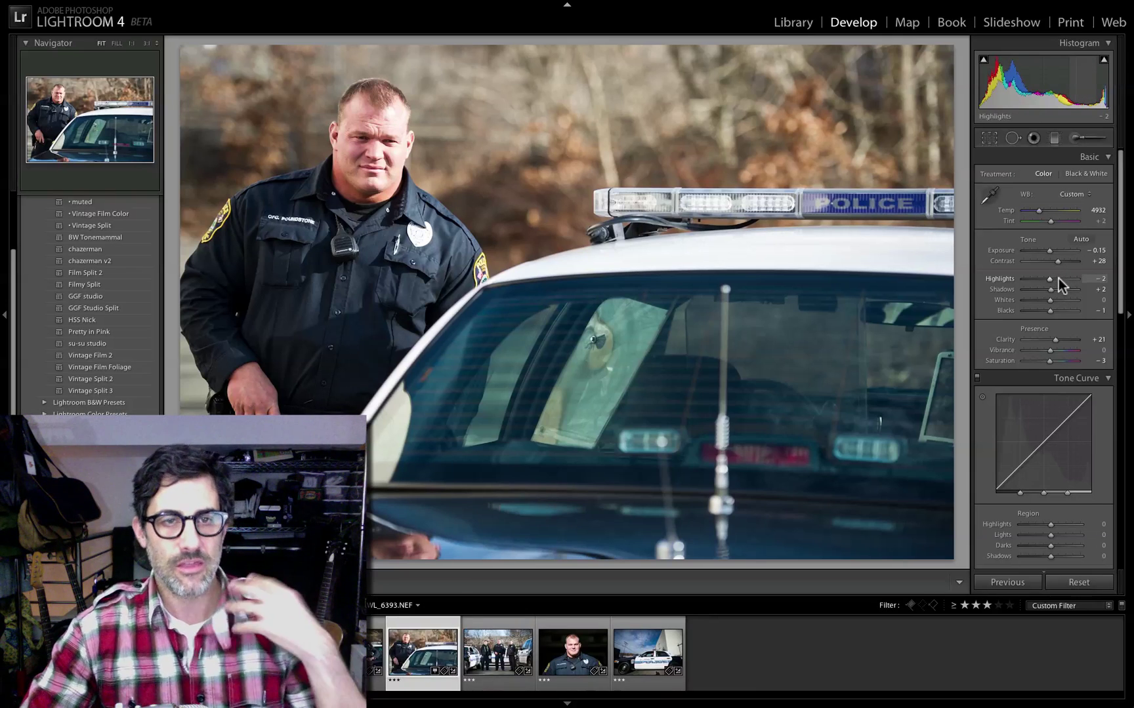
{"action": "left_click_drag", "start_coordinate": [1051, 278], "coordinate": [1026, 278]}
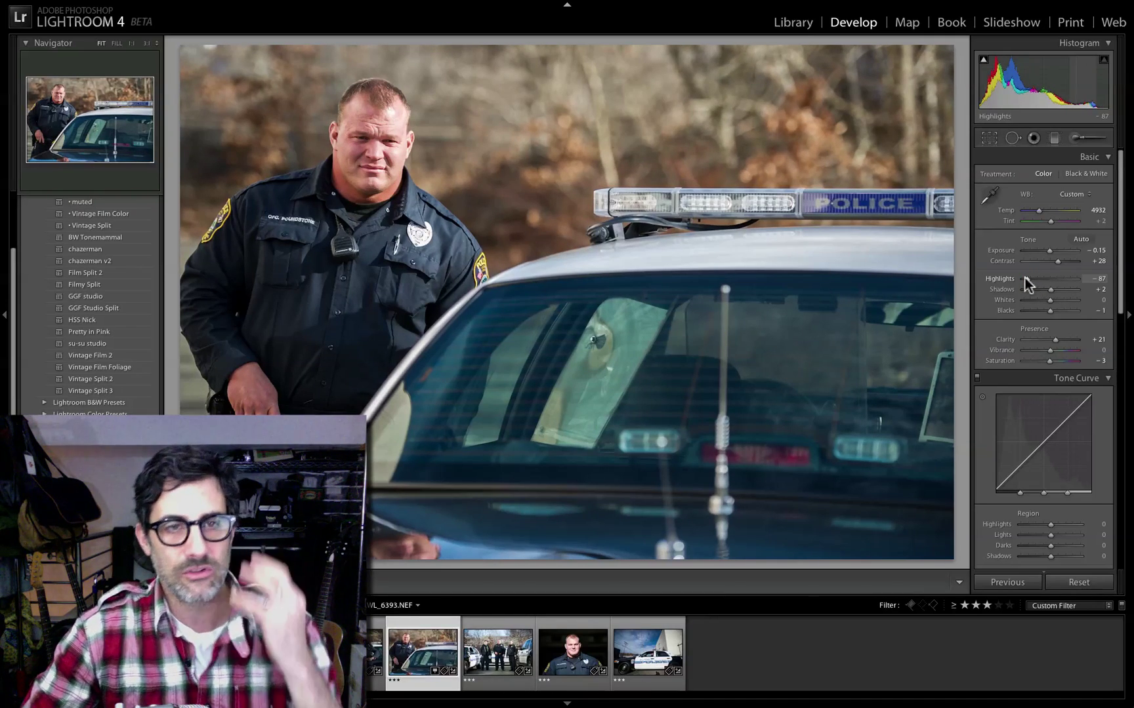
{"action": "left_click_drag", "start_coordinate": [1027, 279], "coordinate": [1058, 290]}
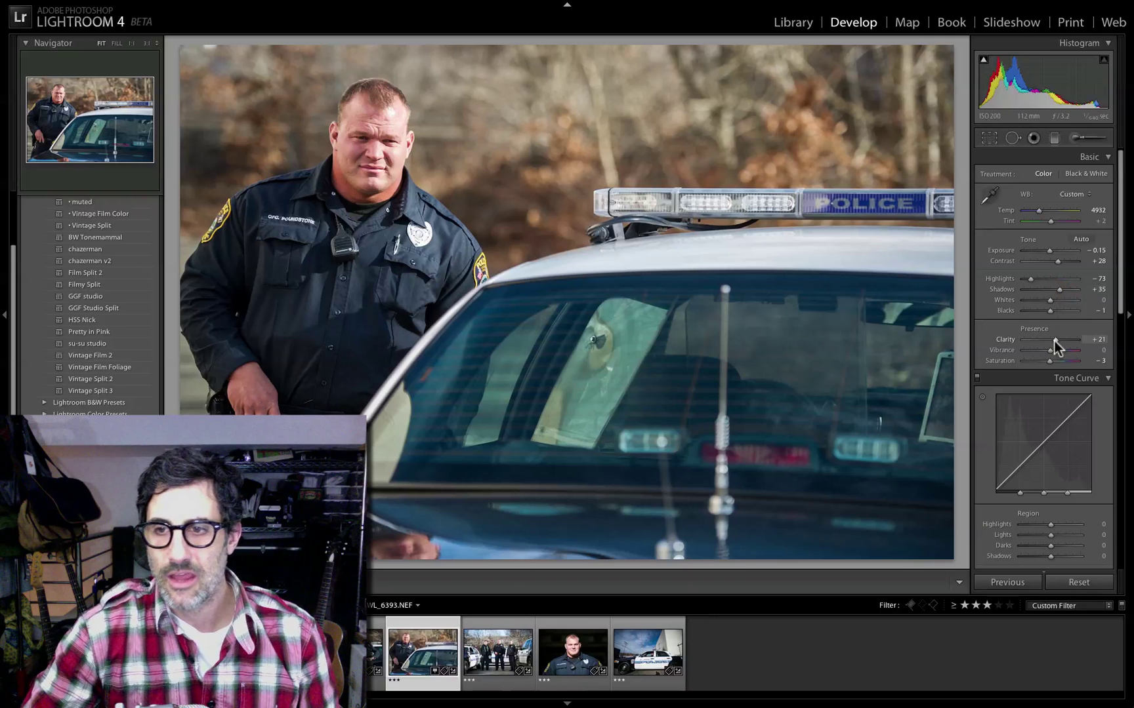
{"action": "left_click_drag", "start_coordinate": [1055, 339], "coordinate": [1079, 342]}
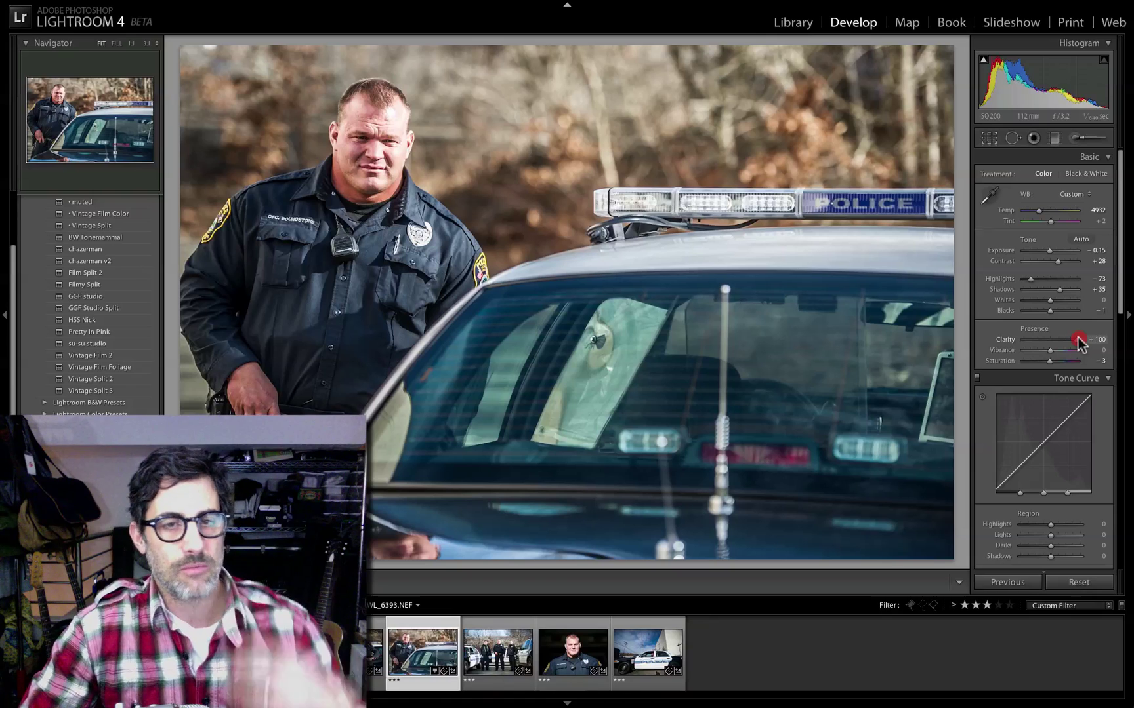
{"action": "mouse_move", "coordinate": [1080, 342]}
{"action": "left_mouse_down"}
{"action": "mouse_move", "coordinate": [1025, 342]}
{"action": "mouse_move", "coordinate": [1062, 342]}
{"action": "left_mouse_up"}
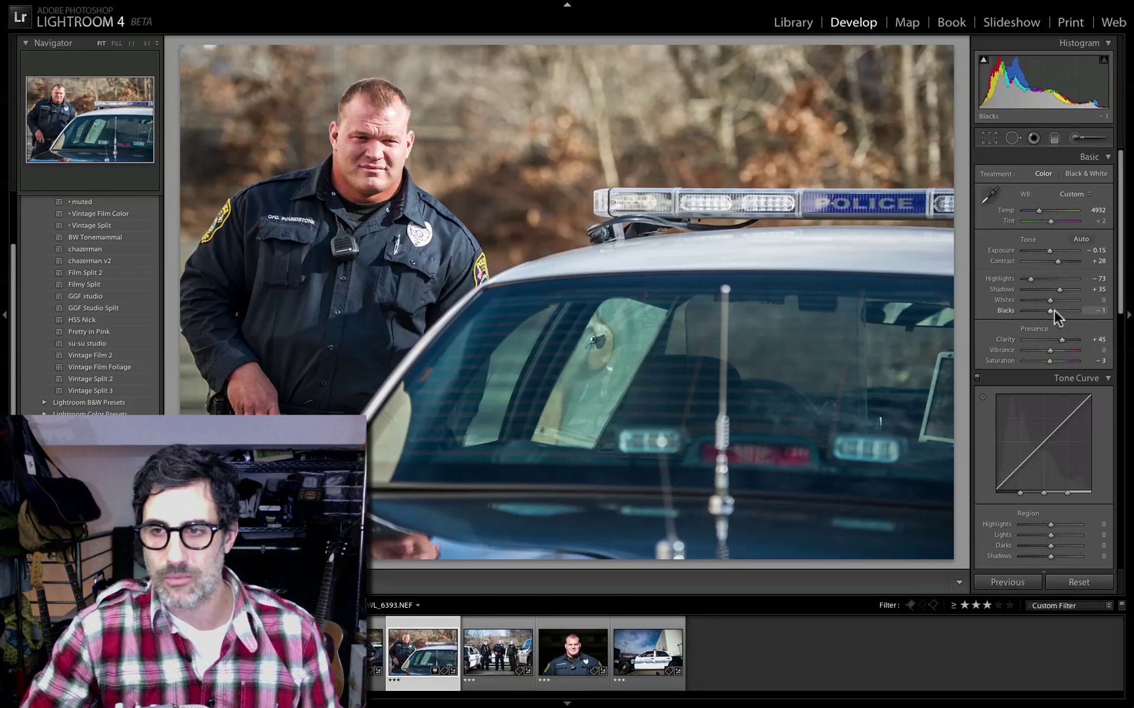
- Keep Whites at 0, raise Blacks to +14 while watching clipping, and compare with the Before view
{"action": "mouse_move", "coordinate": [1050, 300]}
{"action": "left_mouse_down"}
{"action": "mouse_move", "coordinate": [1042, 306]}
{"action": "mouse_move", "coordinate": [1052, 302]}
{"action": "left_mouse_up"}
{"action": "double_click", "coordinate": [1006, 302]}
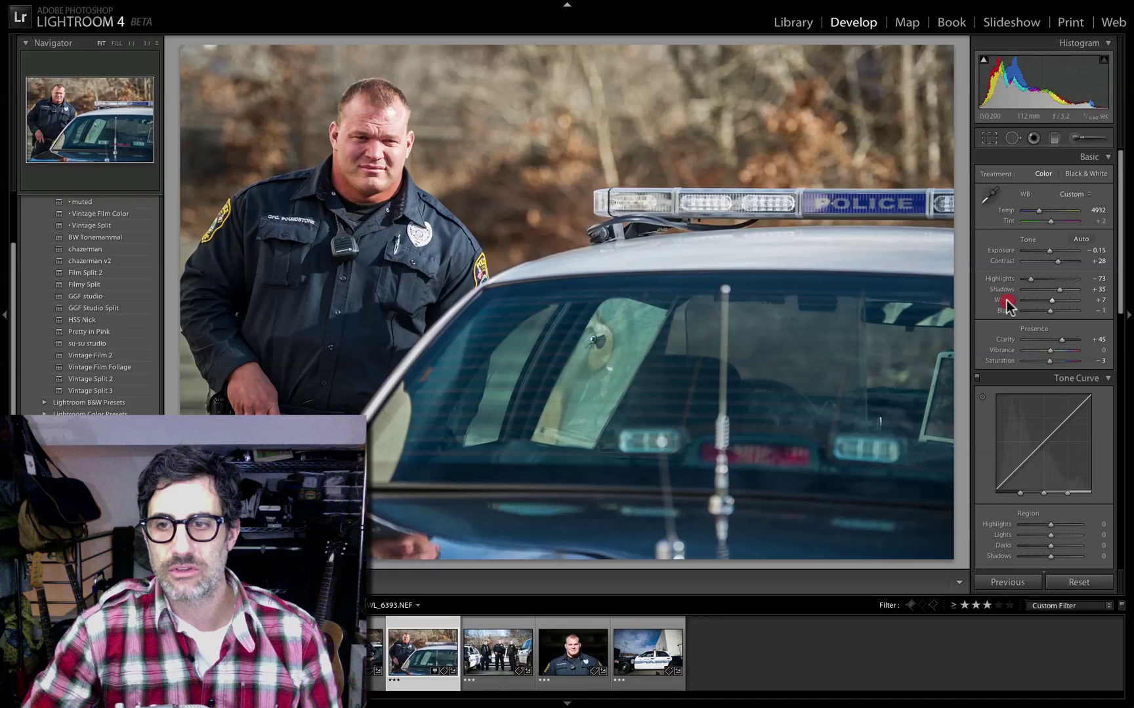
{"action": "left_click", "coordinate": [1050, 312], "text": "alt"}
{"action": "left_click_drag", "start_coordinate": [1051, 312], "coordinate": [1053, 310]}
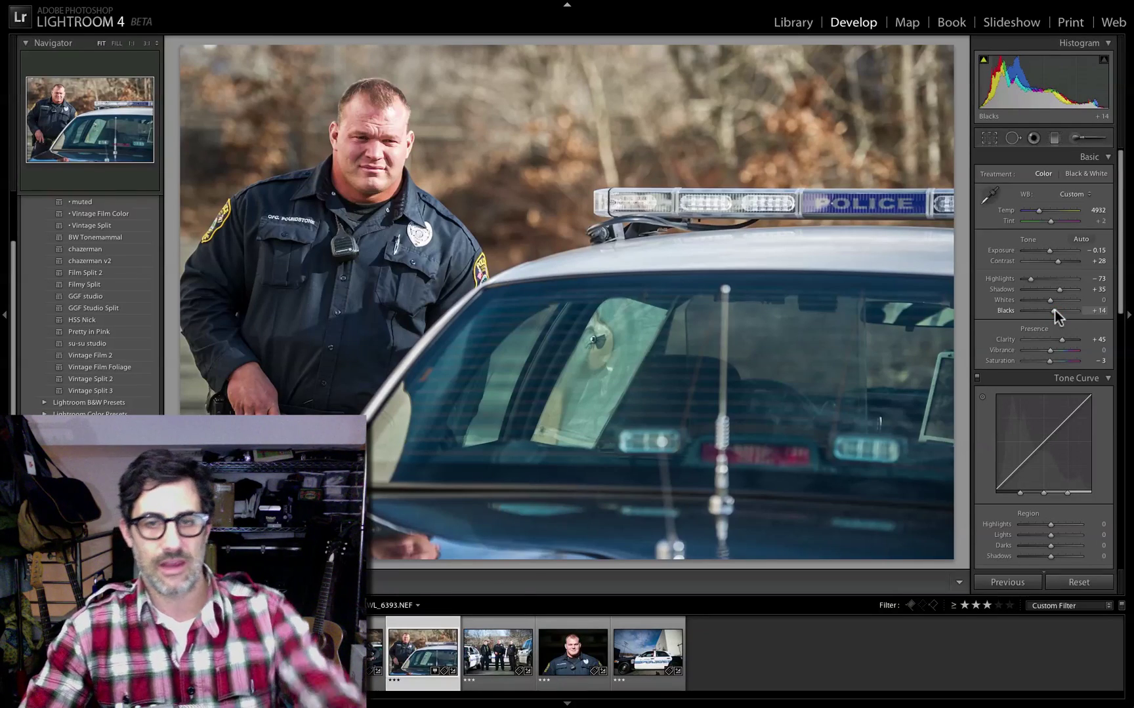
{"action": "key", "text": "backslash"}
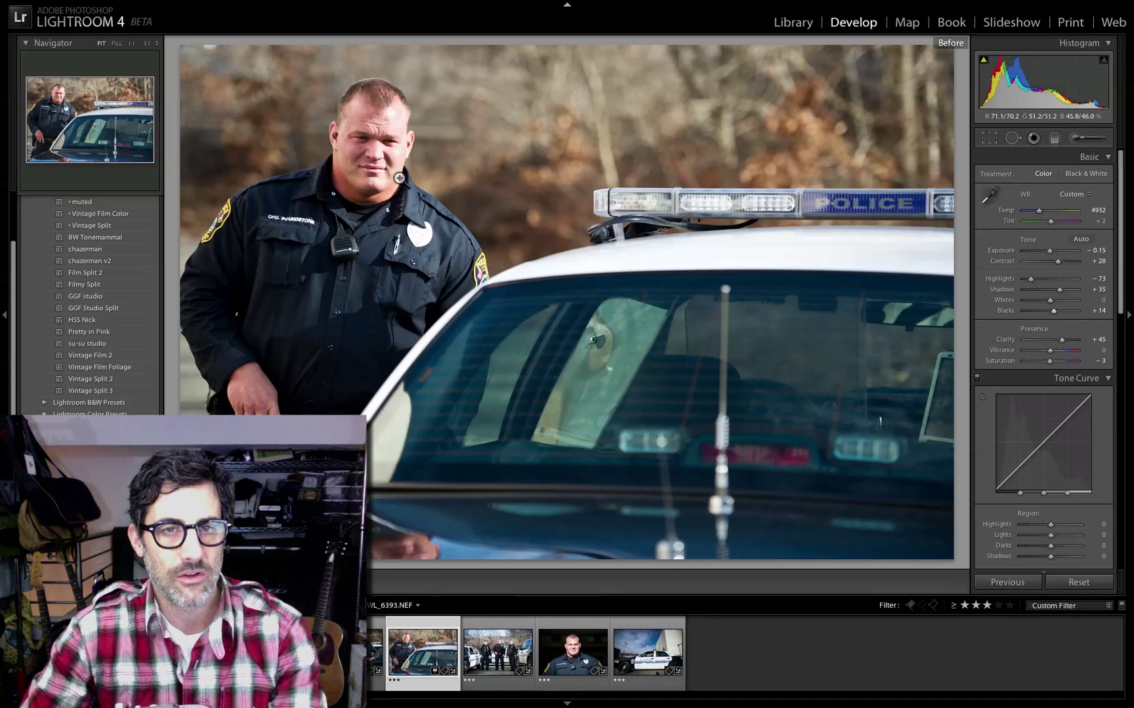
- Inspect the edited officer's face at 1:1, return to Fit, and bring up the Adjustment Brush
{"action": "key", "text": "backslash"}
{"action": "left_click", "coordinate": [352, 157]}
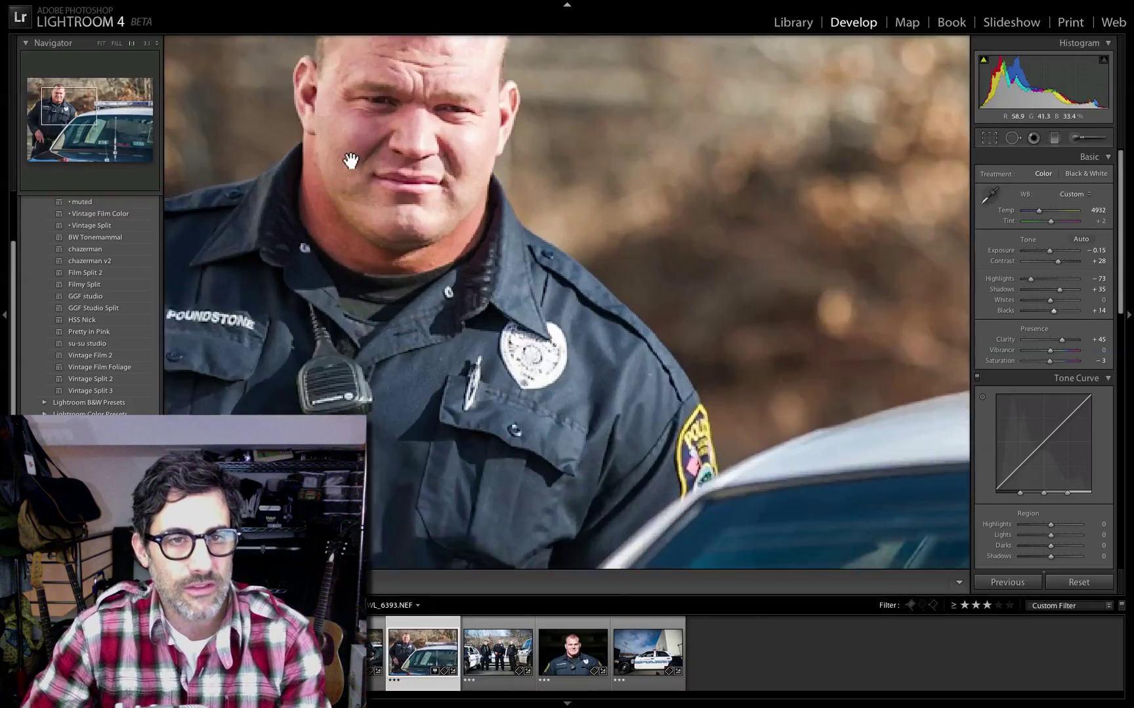
{"action": "left_click", "coordinate": [374, 158]}
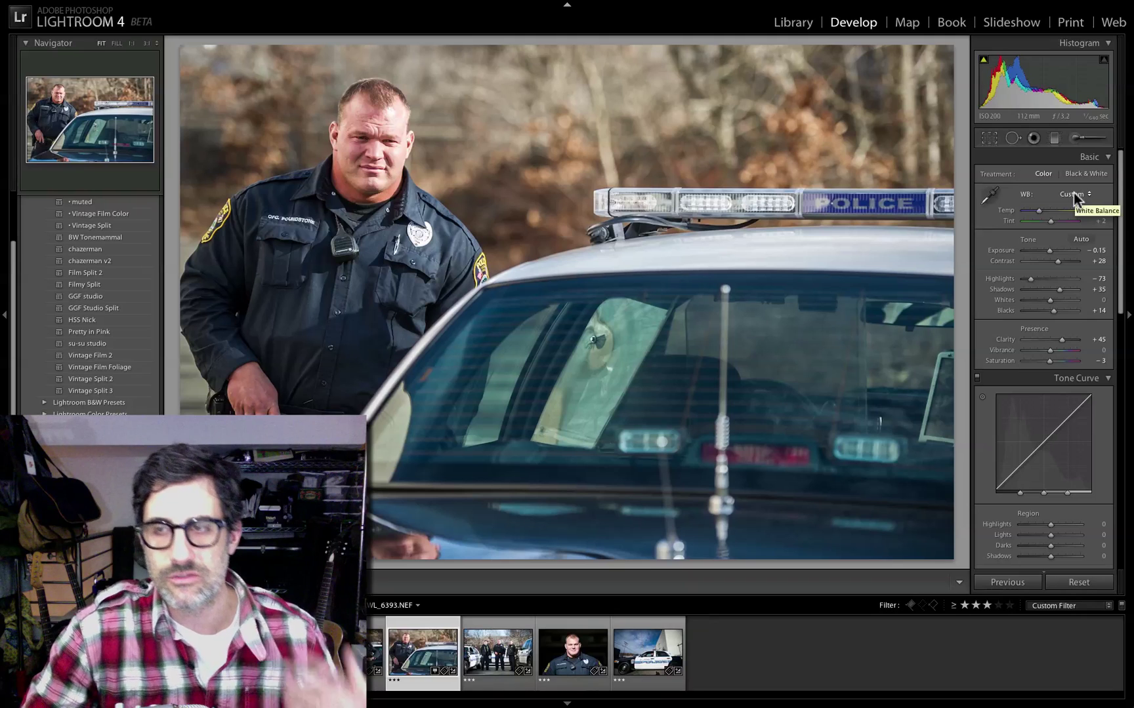
{"action": "left_click", "coordinate": [1077, 139]}
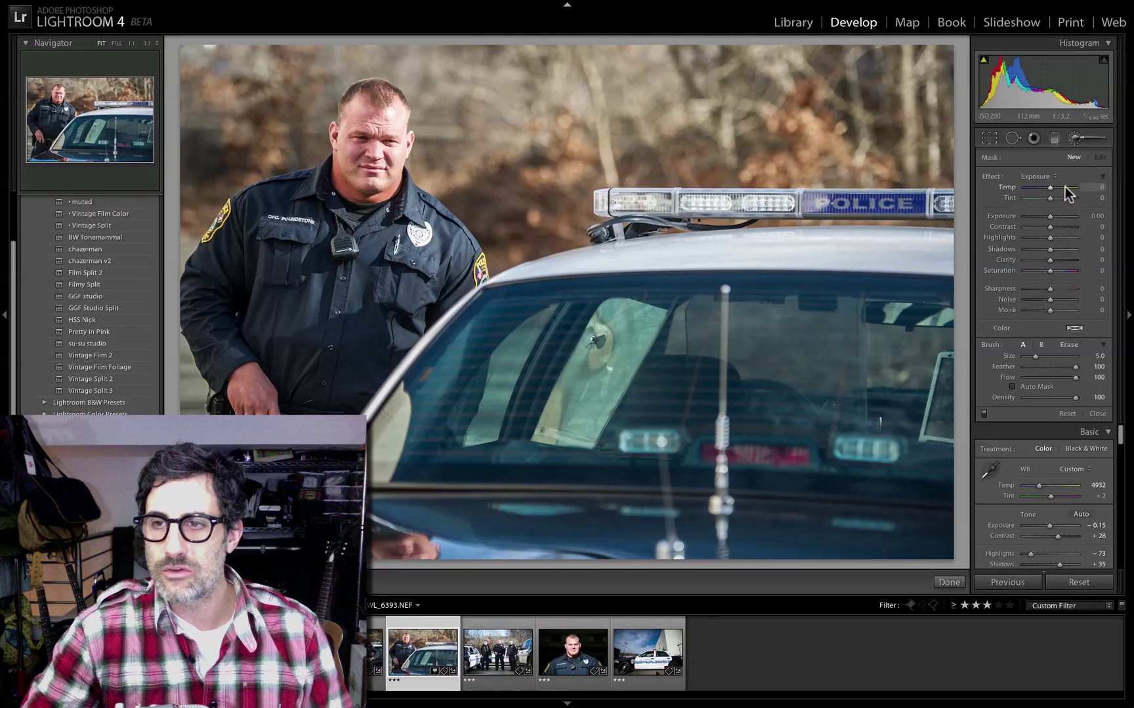
- Paint a Temp 38 brush adjustment at size 10 over the car roof and windshield, showing the mask
{"action": "left_click_drag", "start_coordinate": [1051, 189], "coordinate": [1059, 189]}
{"action": "scroll", "coordinate": [797, 248], "scroll_direction": "up", "scroll_amount": 4}
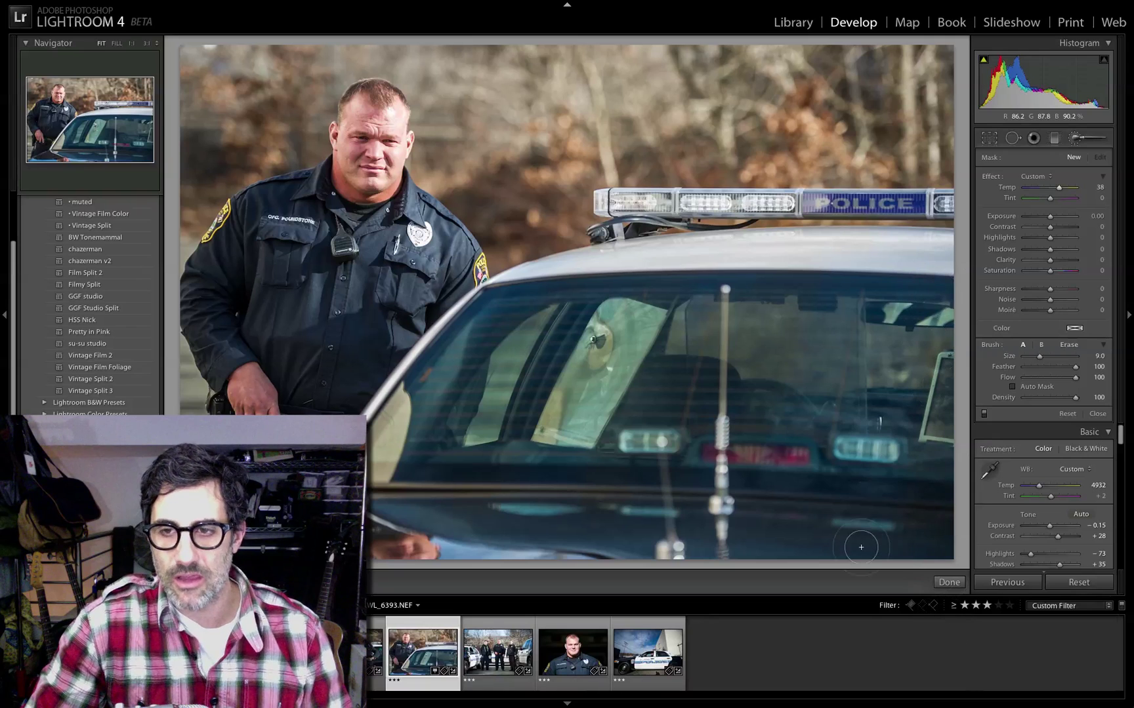
{"action": "mouse_move", "coordinate": [795, 247]}
{"action": "left_mouse_down"}
{"action": "mouse_move", "coordinate": [756, 349]}
{"action": "mouse_move", "coordinate": [784, 332]}
{"action": "left_mouse_up"}
{"action": "key", "text": "o"}
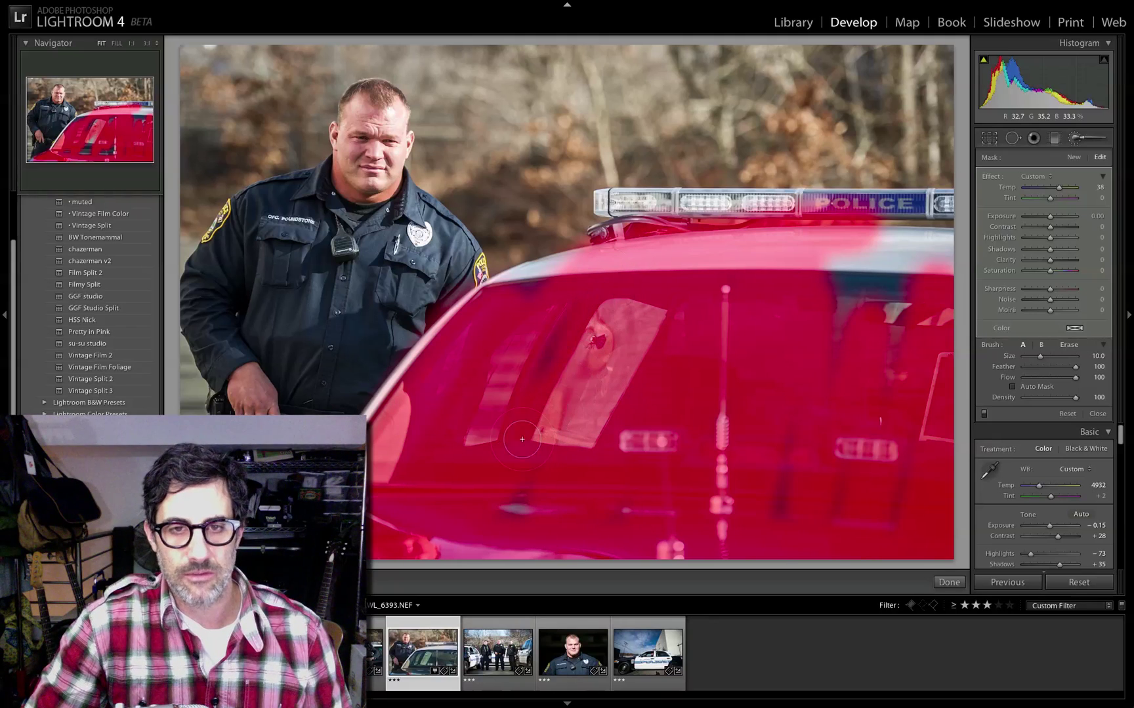
- Extend the mask along the car roof, erase it from the light bar, and hide the overlay
{"action": "left_click_drag", "start_coordinate": [544, 269], "coordinate": [581, 264]}
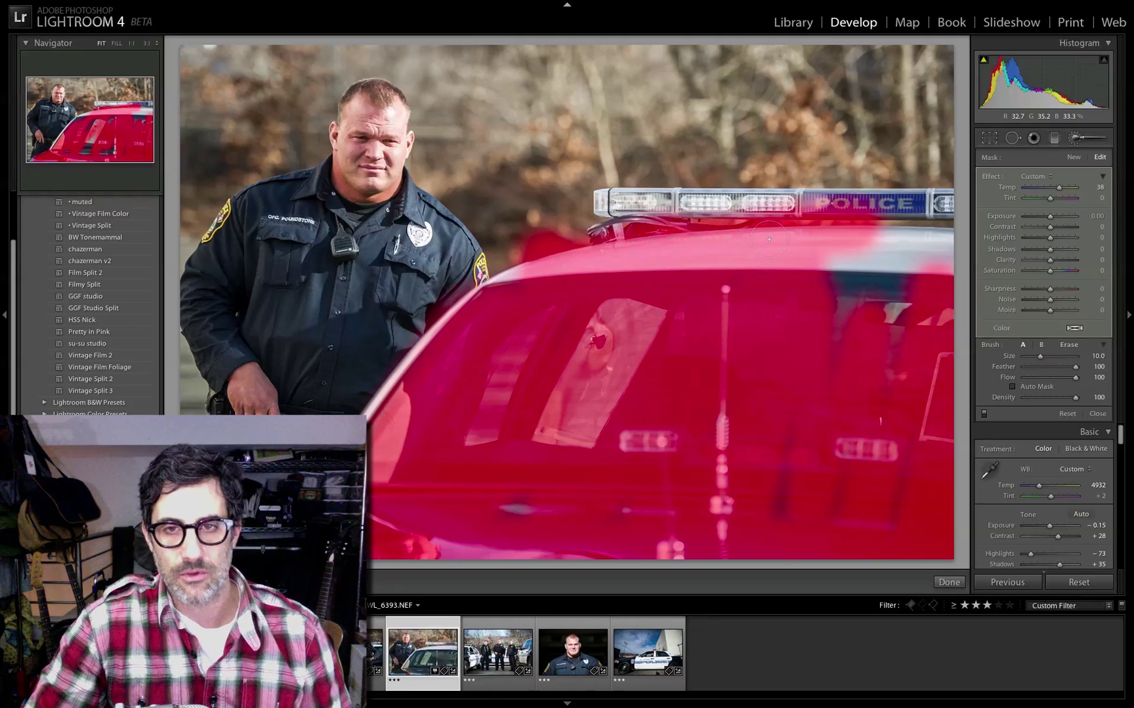
{"action": "left_click_drag", "start_coordinate": [948, 238], "coordinate": [882, 277]}
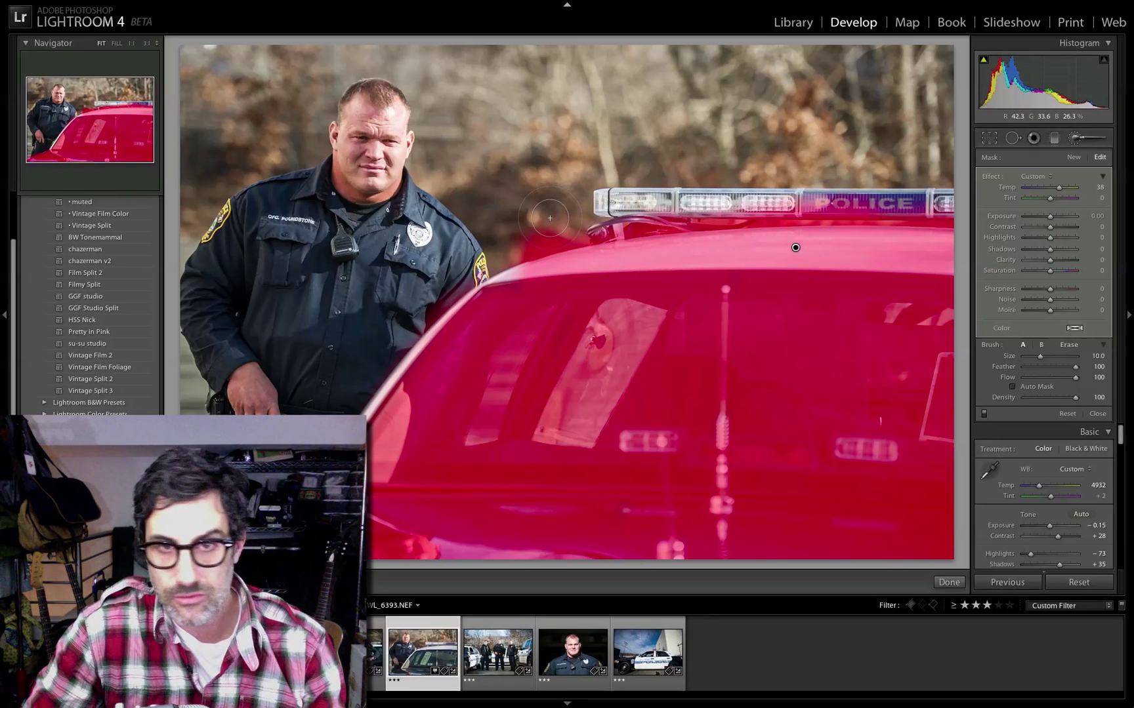
{"action": "key", "text": "alt"}
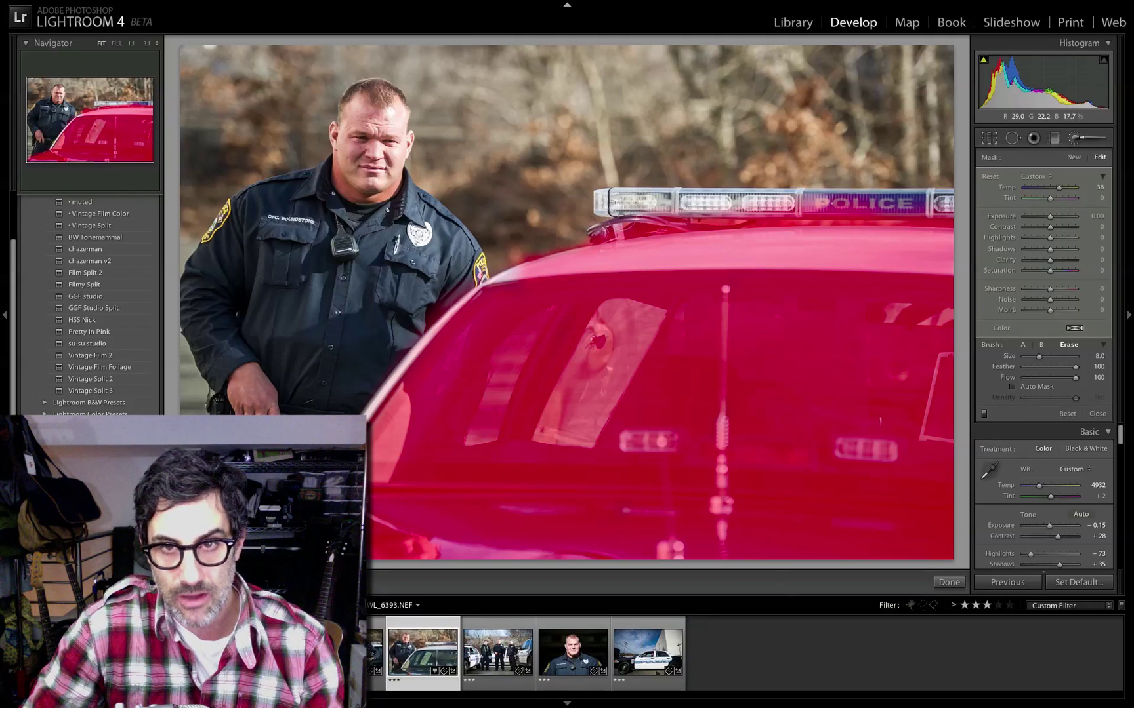
{"action": "left_click_drag", "start_coordinate": [653, 216], "coordinate": [915, 200]}
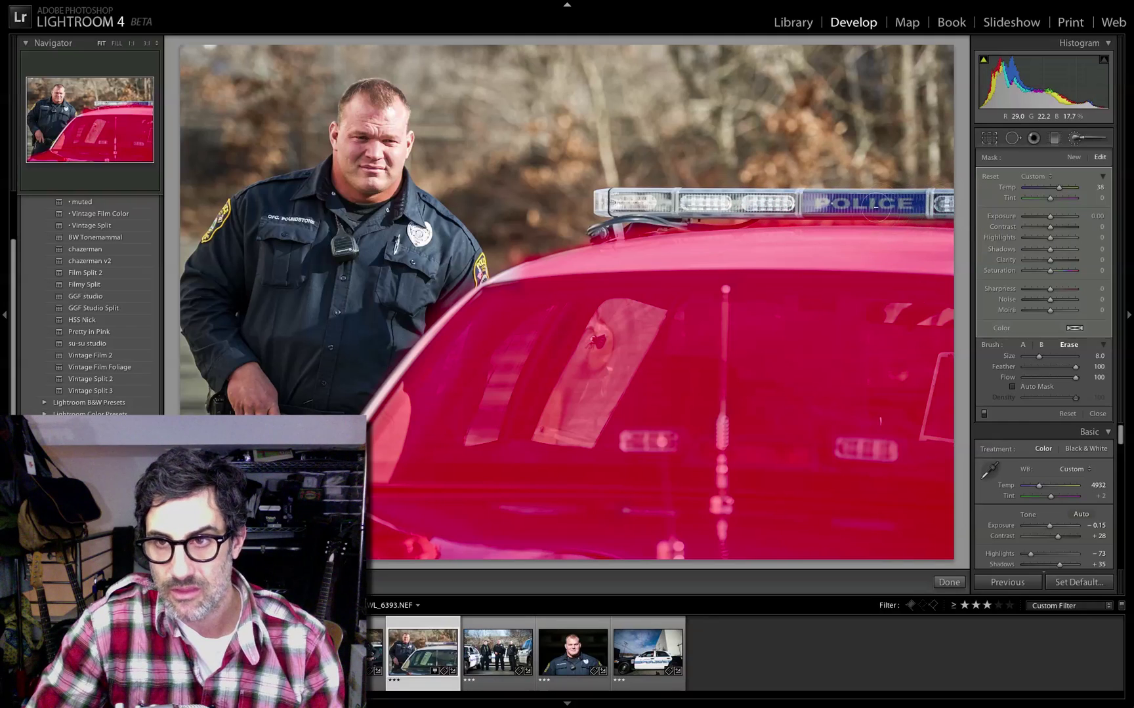
{"action": "left_click_drag", "start_coordinate": [833, 223], "coordinate": [741, 216]}
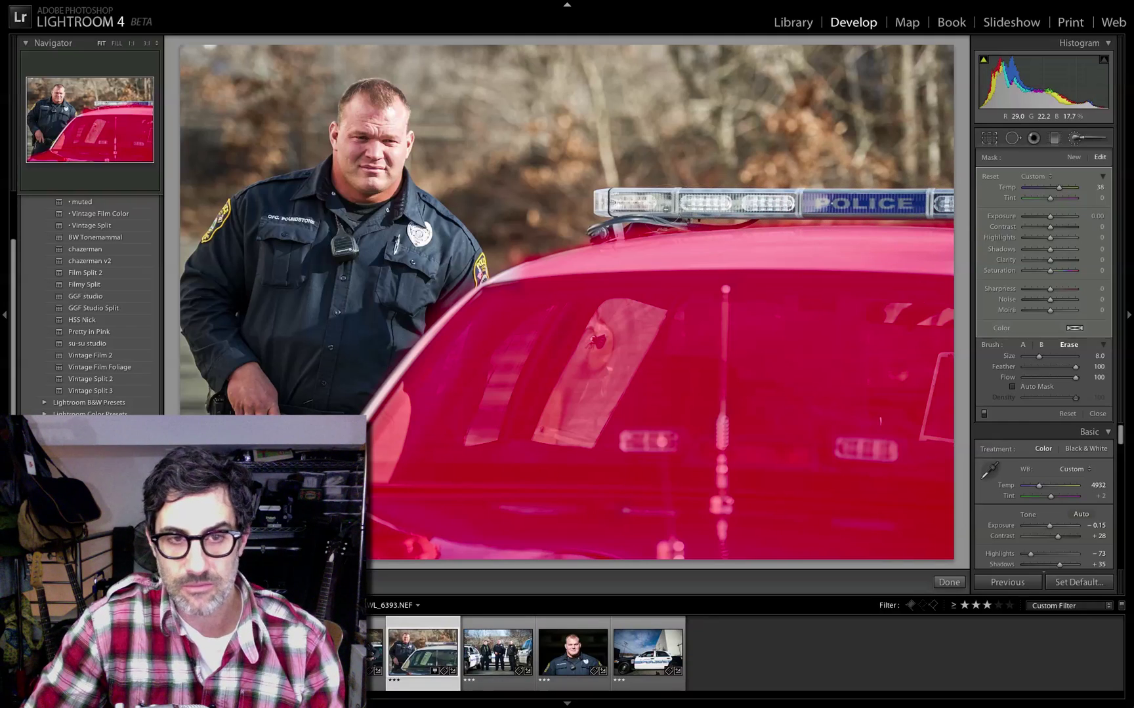
{"action": "left_click", "coordinate": [1071, 158]}
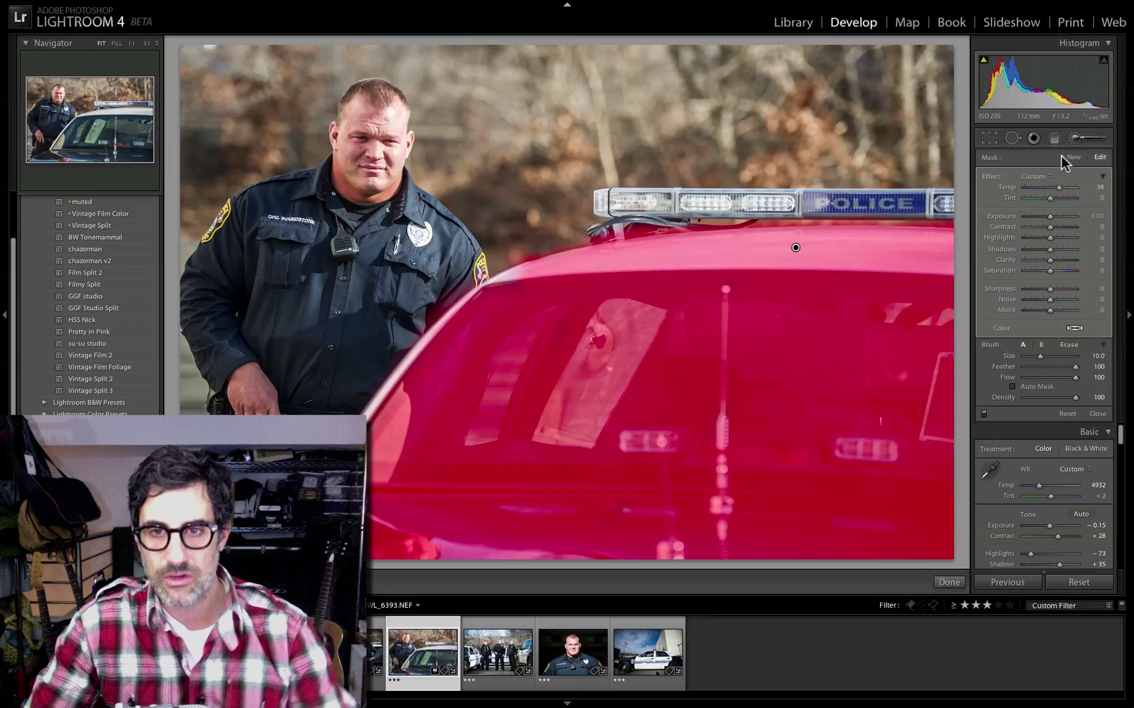
{"action": "key", "text": "o"}
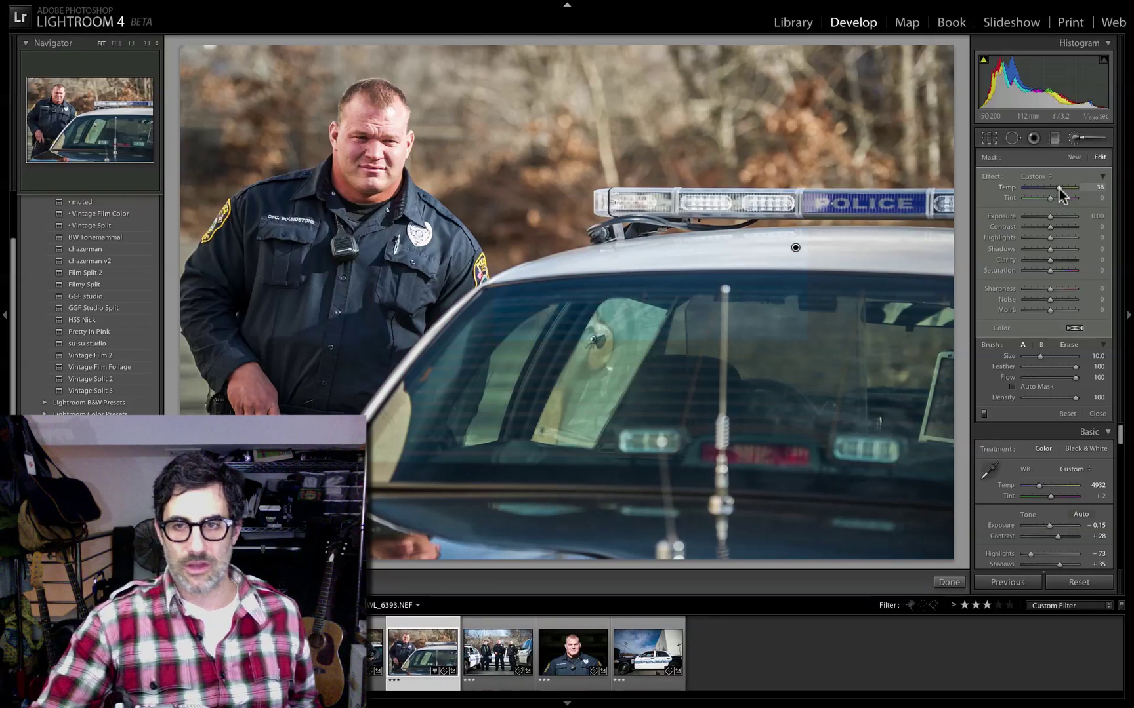
- Drop the brush Temp to -100 to turn the car blue, and close the Adjustment Brush
{"action": "left_click_drag", "start_coordinate": [1060, 189], "coordinate": [1021, 192]}
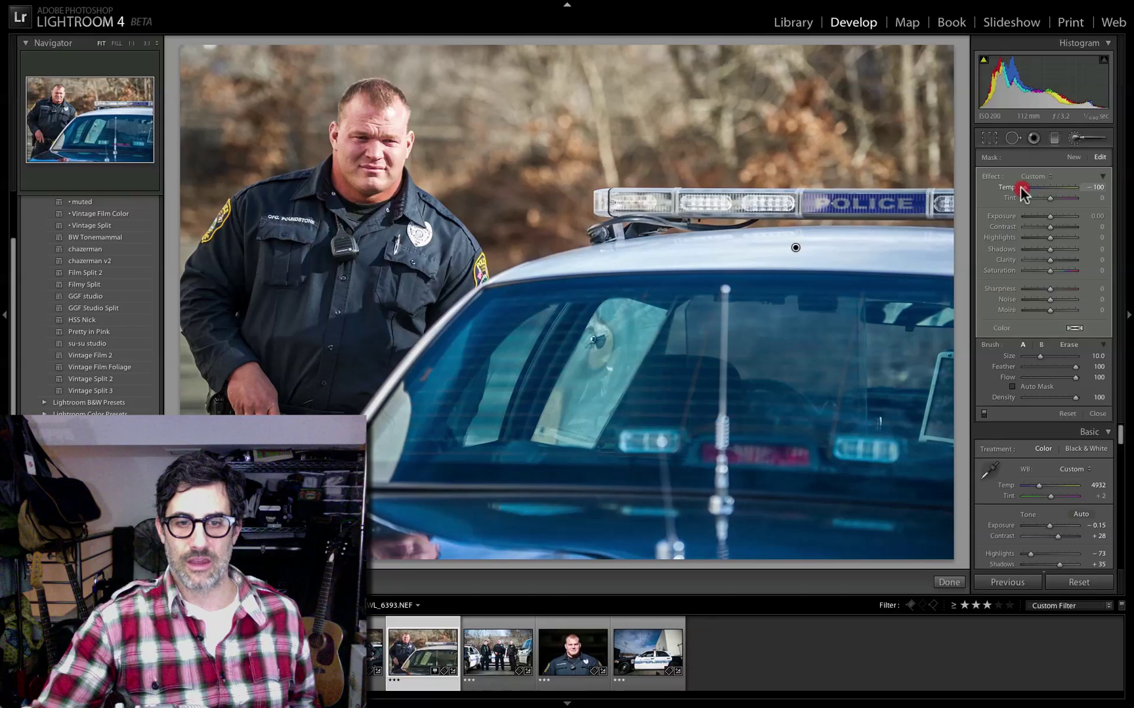
{"action": "key", "text": "k"}
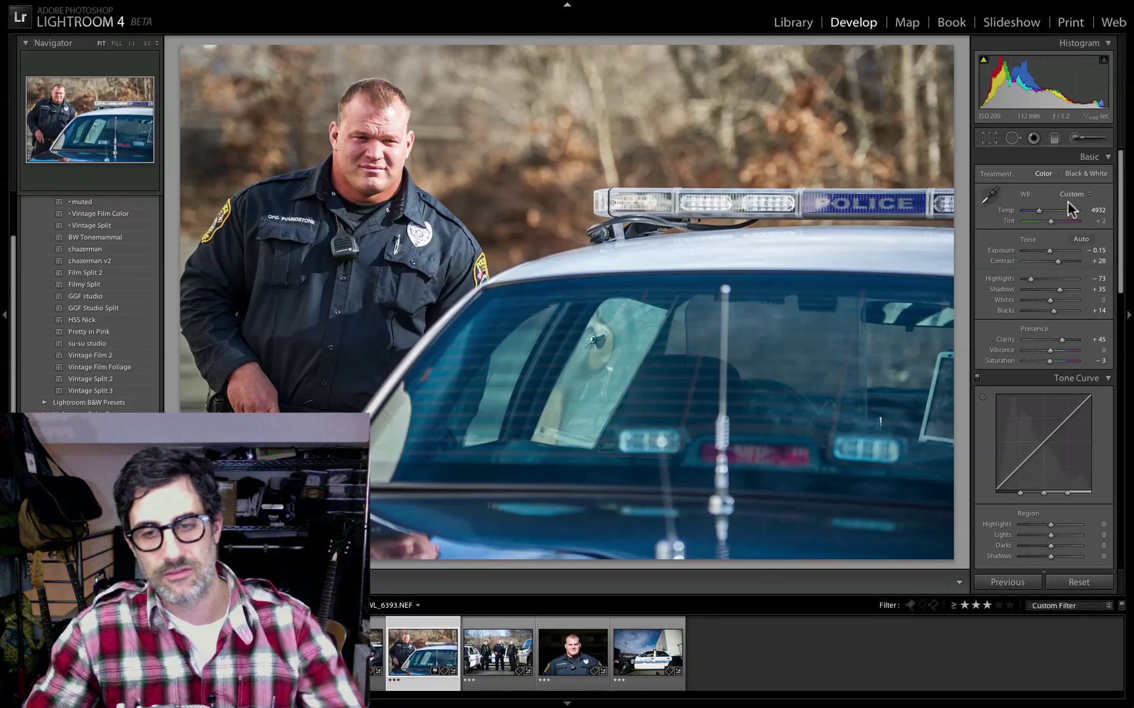
{"action": "key", "text": "shift"}
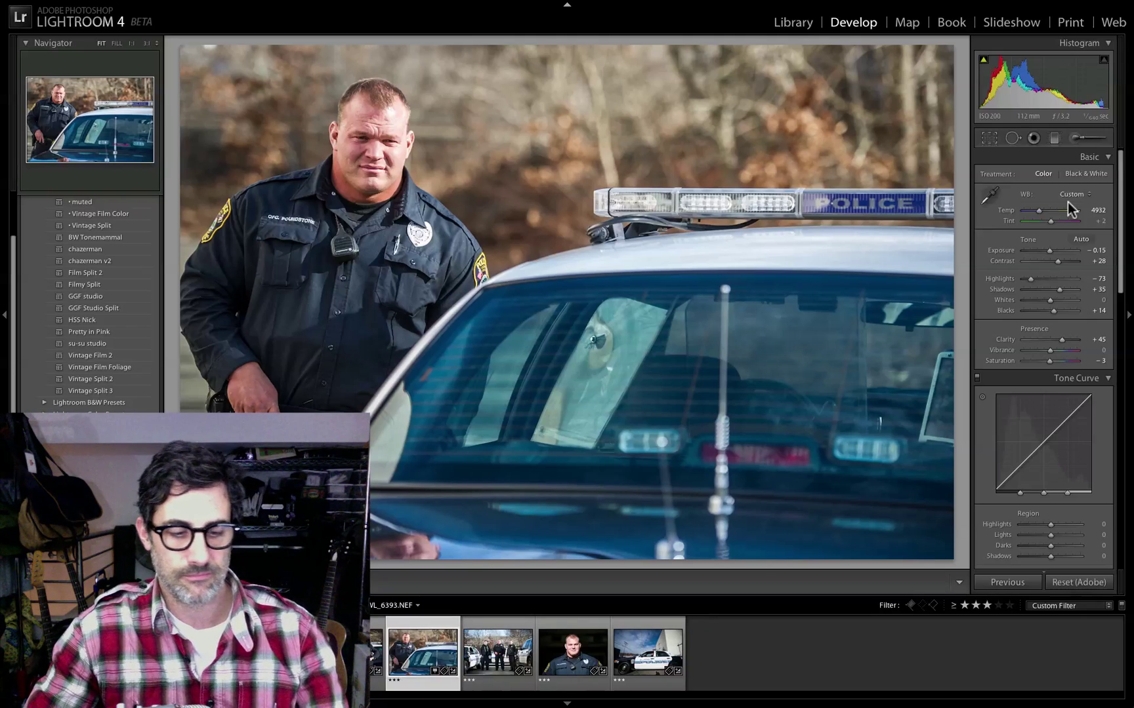